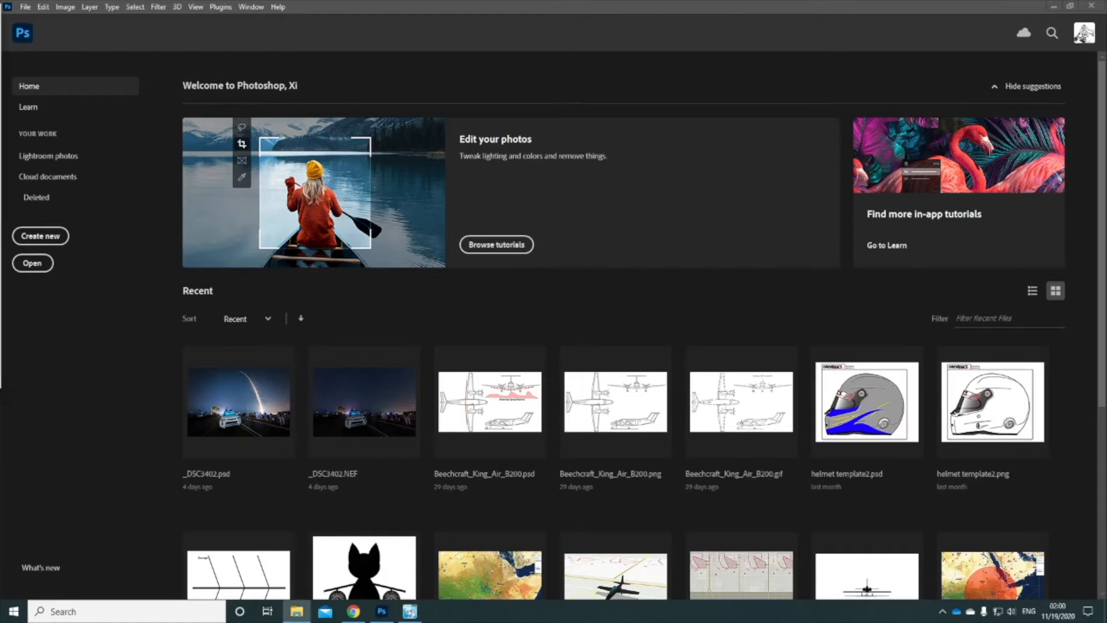
- Open the raw photo _DSC5315.ARW in Camera Raw and collapse the Color Grading section
{"action": "left_click_drag", "start_coordinate": [180, 445], "coordinate": [564, 371]}
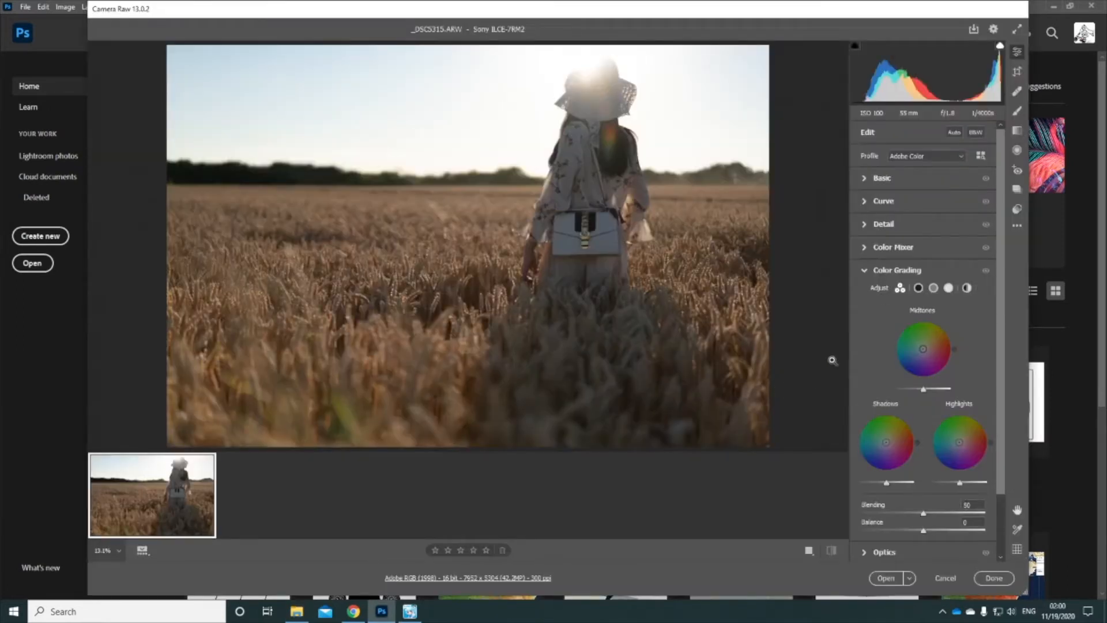
{"action": "left_click", "coordinate": [866, 274]}
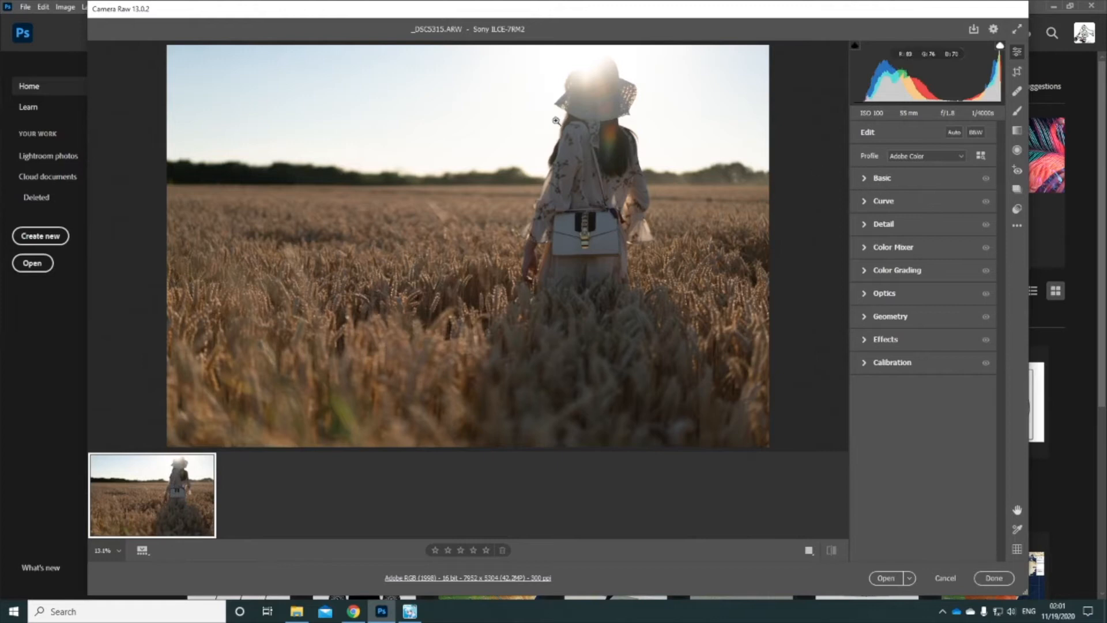
- In the Basic adjustments, set Highlights to -43, Shadows to +12, Whites to -18 and Blacks to -34
{"action": "left_click", "coordinate": [865, 180]}
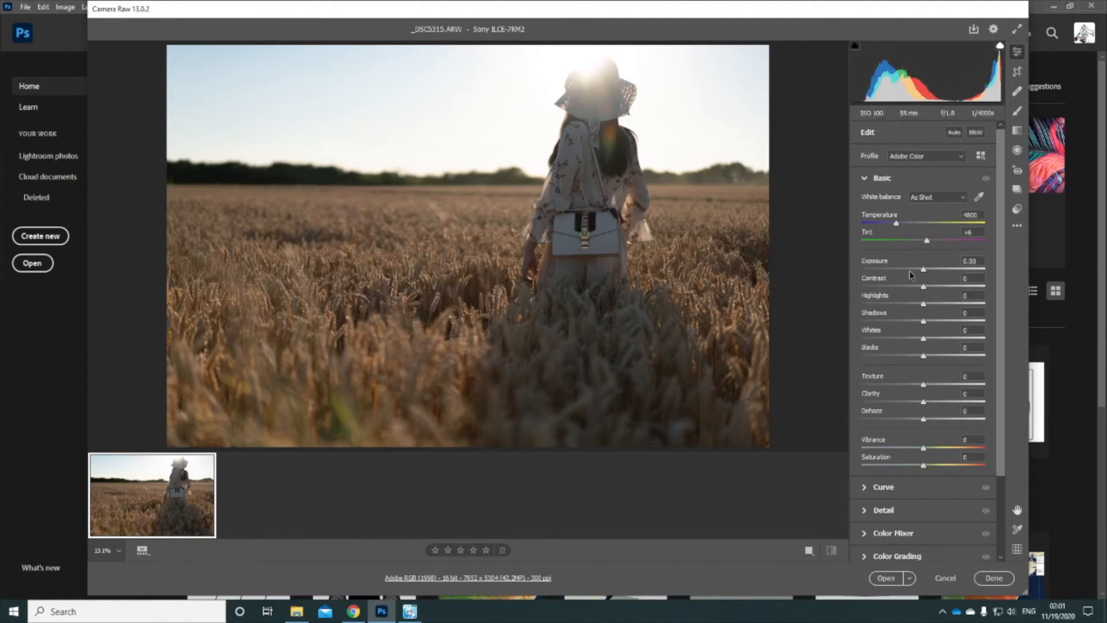
{"action": "left_click_drag", "start_coordinate": [923, 304], "coordinate": [889, 304]}
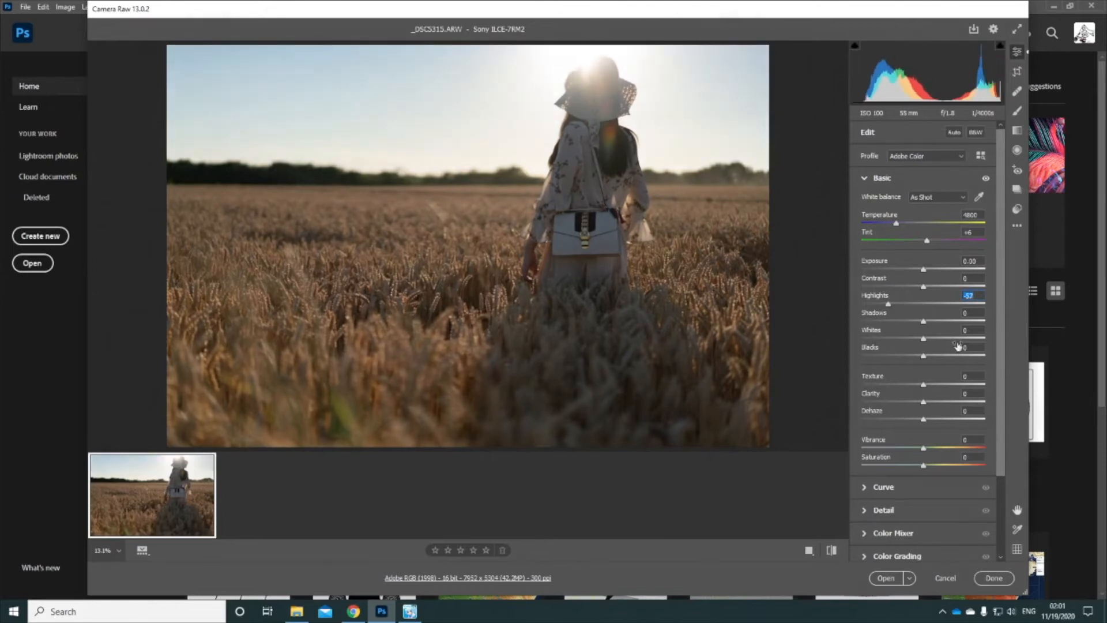
{"action": "left_click_drag", "start_coordinate": [889, 304], "coordinate": [902, 356]}
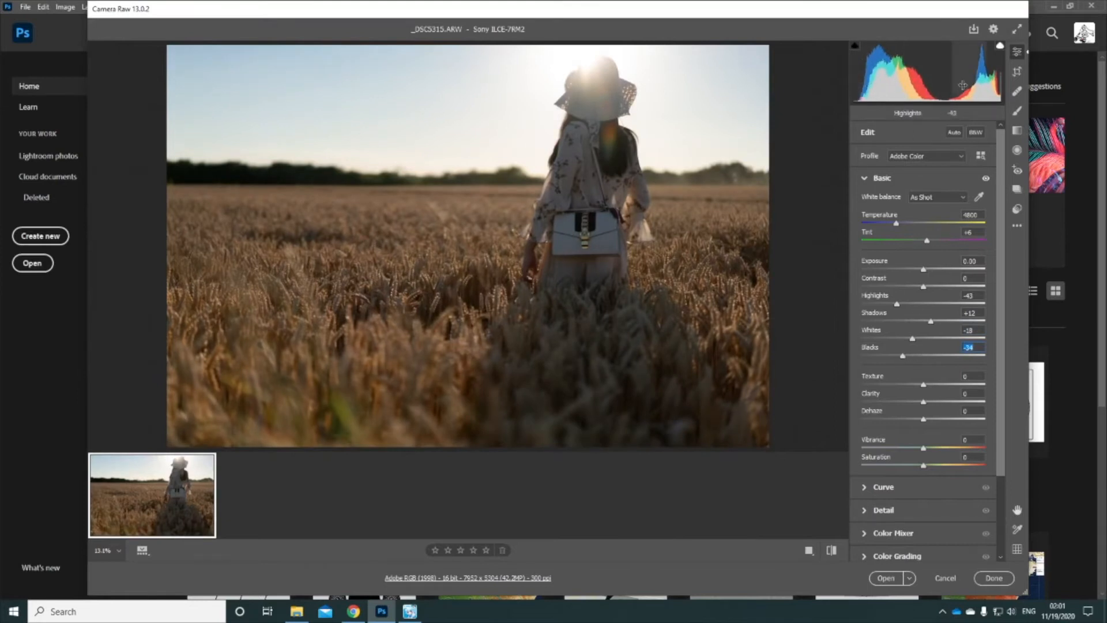
- Set Texture to -36 and fine-tune the Clarity, Dehaze, Vibrance and Saturation of the photo
{"action": "scroll", "coordinate": [929, 311], "scroll_direction": "down", "scroll_amount": 1}
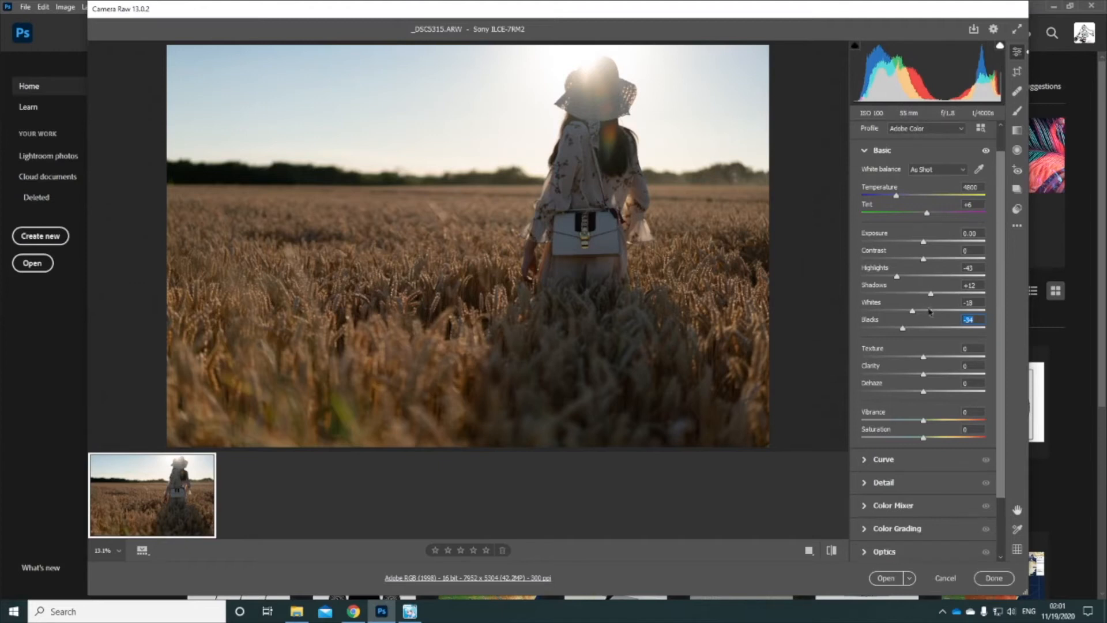
{"action": "mouse_move", "coordinate": [925, 360]}
{"action": "left_mouse_down"}
{"action": "mouse_move", "coordinate": [944, 360]}
{"action": "mouse_move", "coordinate": [904, 361]}
{"action": "mouse_move", "coordinate": [929, 370]}
{"action": "left_mouse_up"}
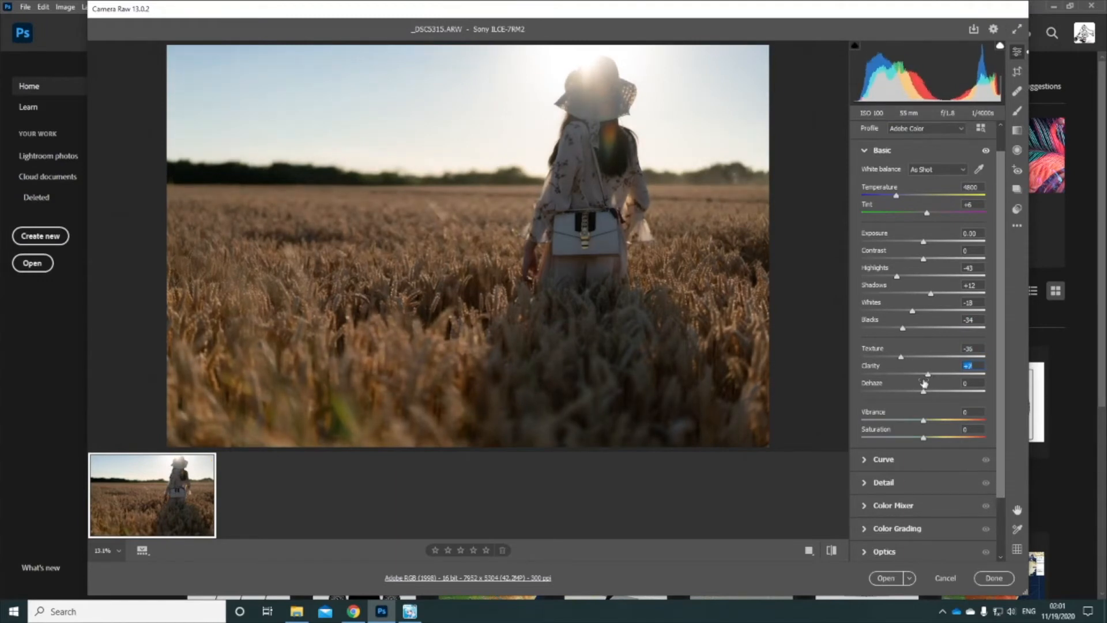
{"action": "scroll", "coordinate": [933, 374], "scroll_direction": "down", "scroll_amount": 1}
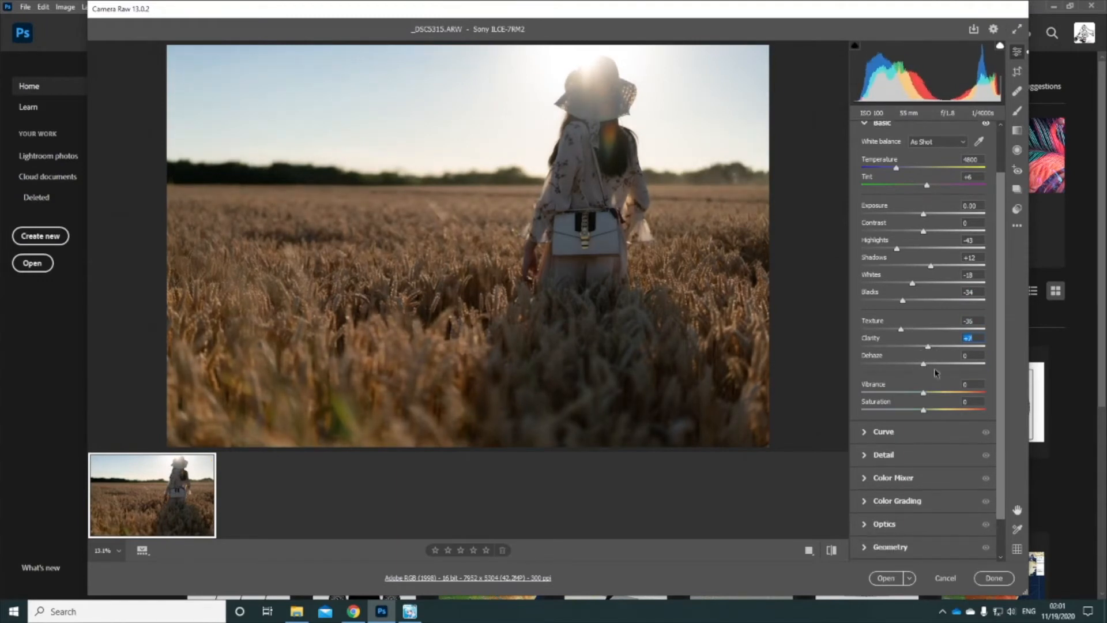
{"action": "scroll", "coordinate": [936, 374], "scroll_direction": "down", "scroll_amount": 1}
{"action": "mouse_move", "coordinate": [923, 365]}
{"action": "left_mouse_down"}
{"action": "mouse_move", "coordinate": [937, 365]}
{"action": "mouse_move", "coordinate": [912, 382]}
{"action": "left_mouse_up"}
{"action": "left_click_drag", "start_coordinate": [923, 335], "coordinate": [921, 336]}
{"action": "left_click_drag", "start_coordinate": [928, 318], "coordinate": [923, 318]}
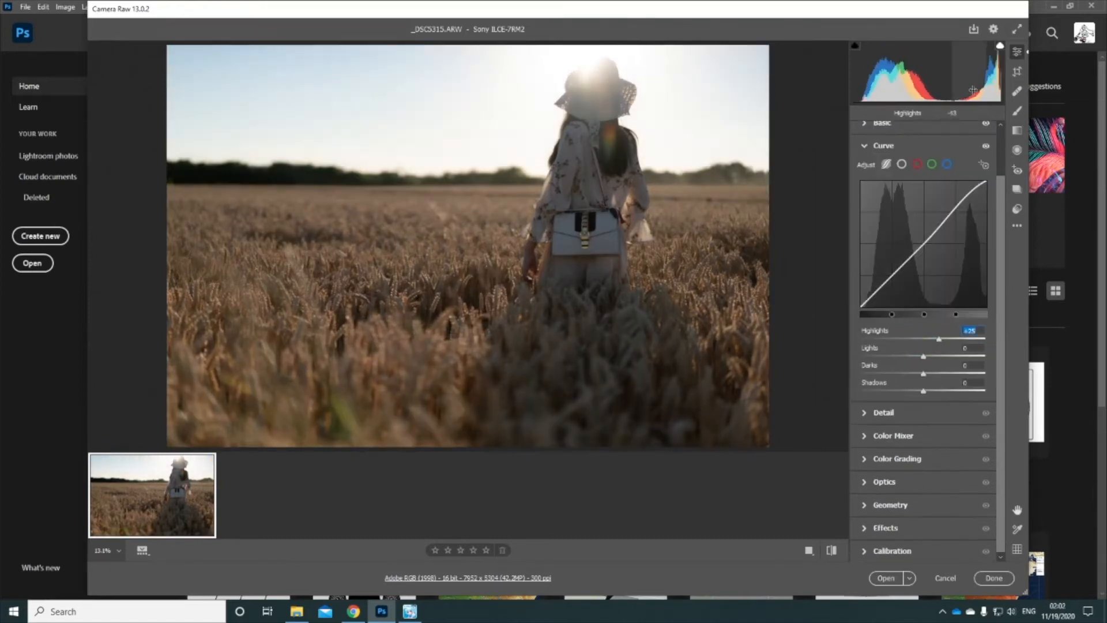
- Set the Greens luminance to -10 in the Color Mixer, and open the developed photo as an unlocked layer
{"action": "left_click_drag", "start_coordinate": [929, 353], "coordinate": [919, 353]}
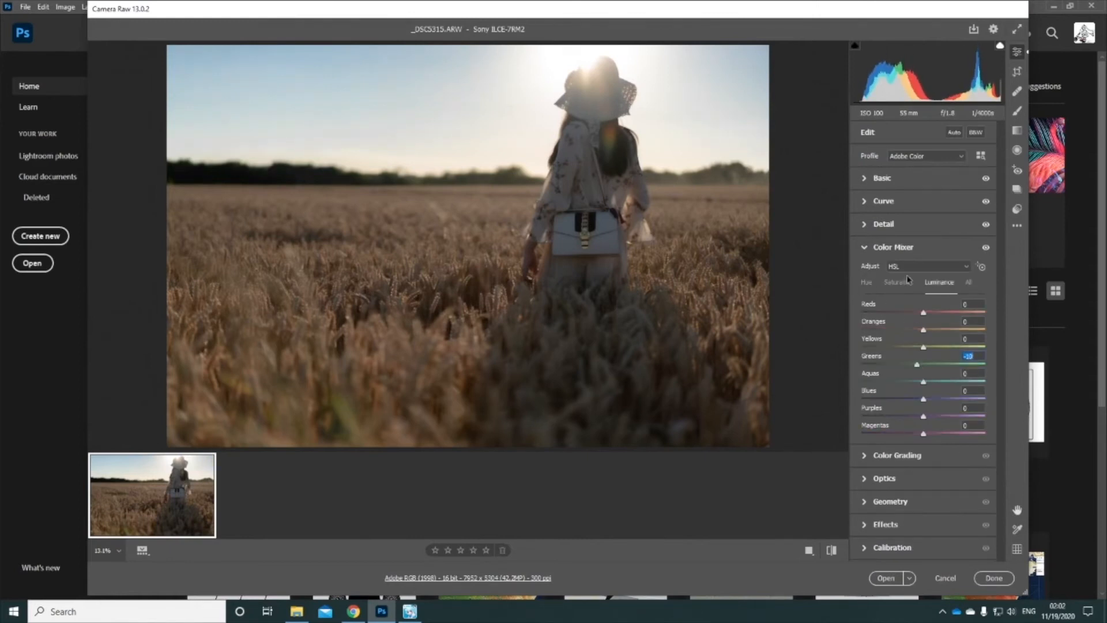
{"action": "left_click", "coordinate": [577, 266]}
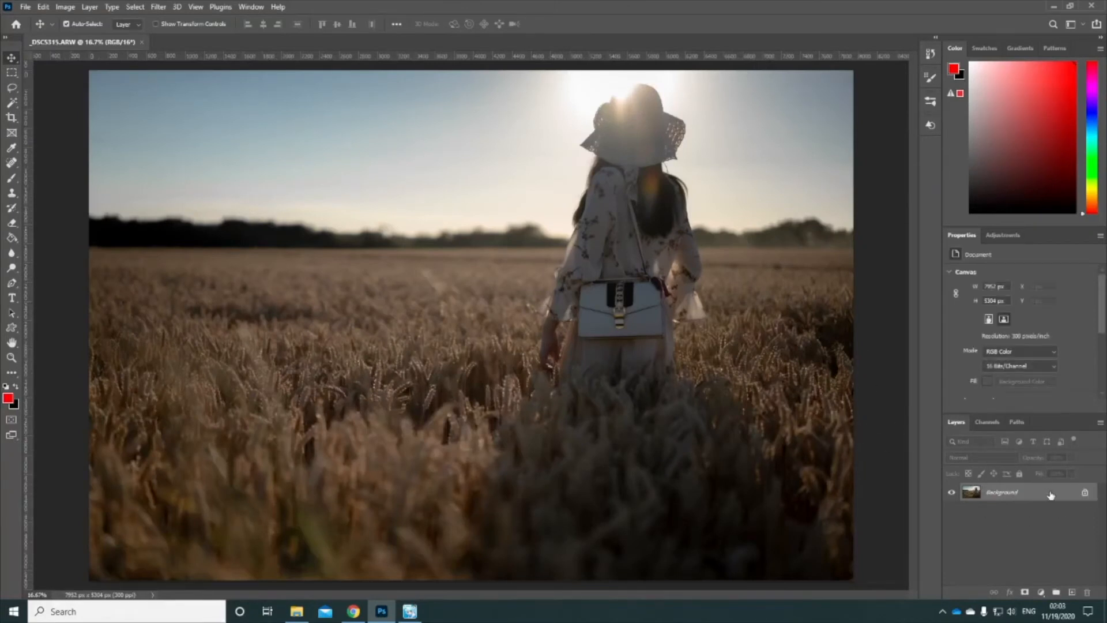
{"action": "left_click", "coordinate": [1086, 495]}
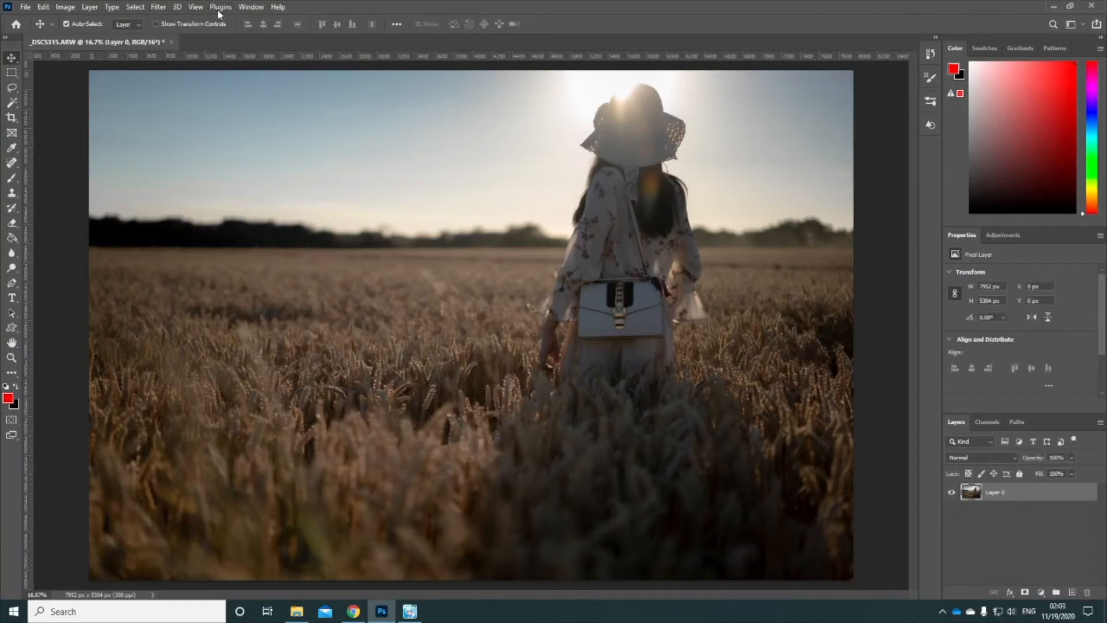
{"action": "left_click", "coordinate": [180, 6]}
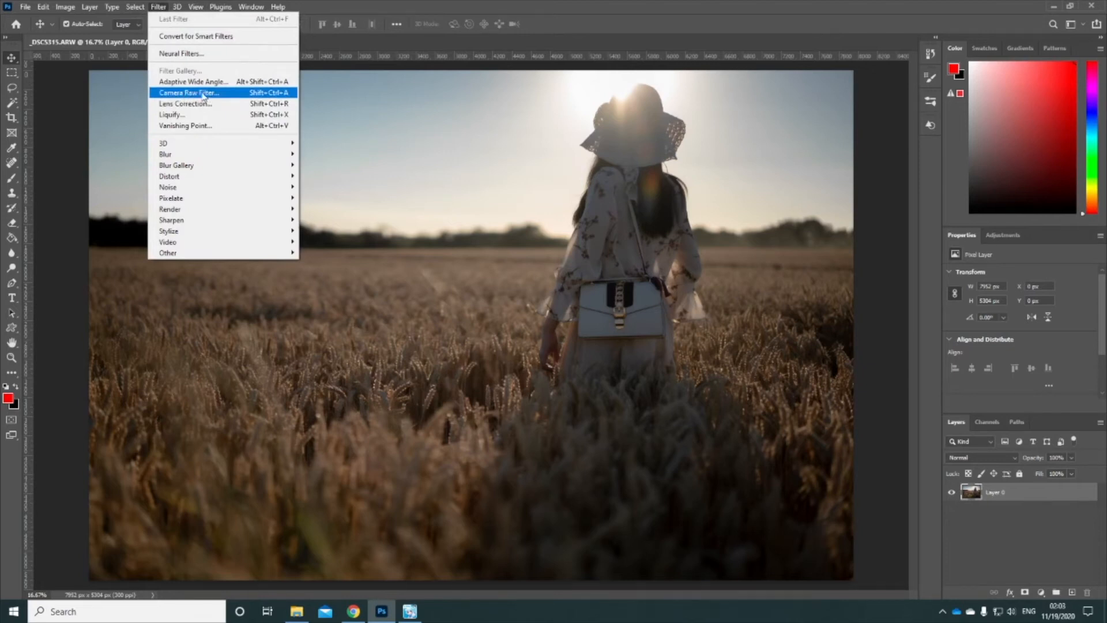
{"action": "left_click", "coordinate": [209, 94]}
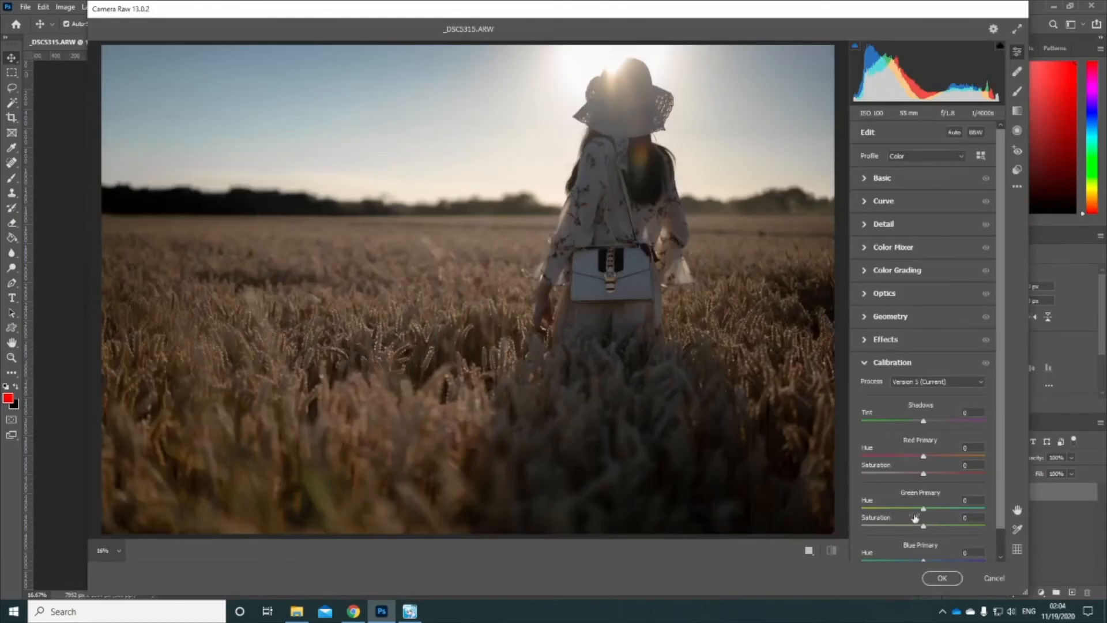
{"action": "left_click", "coordinate": [995, 578]}
- Open the Liquify filter and try pushing the hat's brim outward with a size 100 brush
{"action": "left_click", "coordinate": [162, 7]}
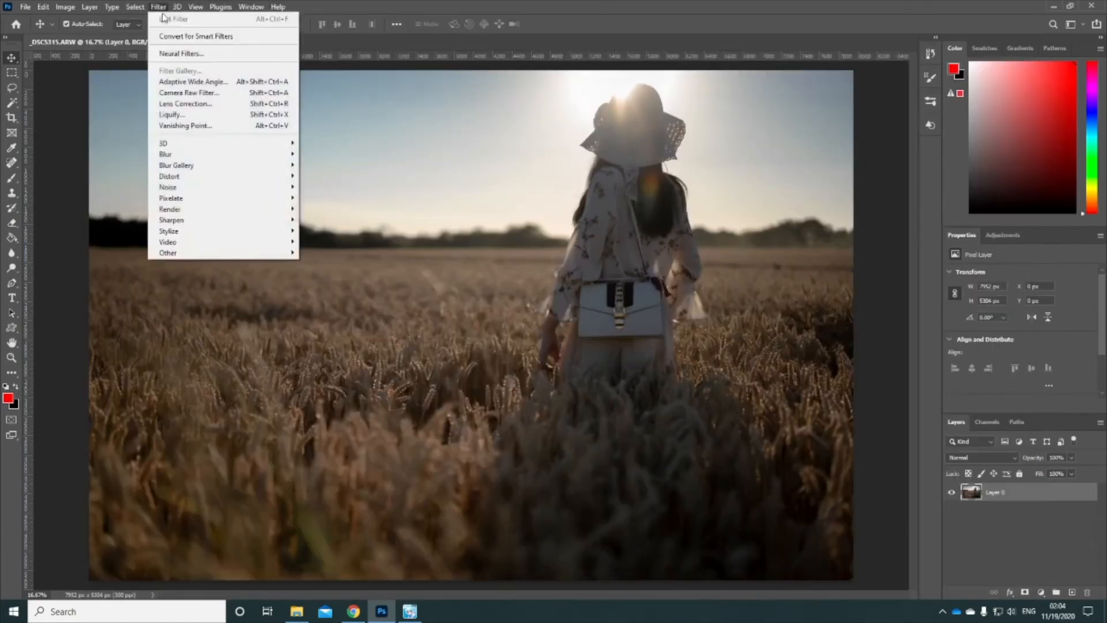
{"action": "left_click", "coordinate": [186, 115]}
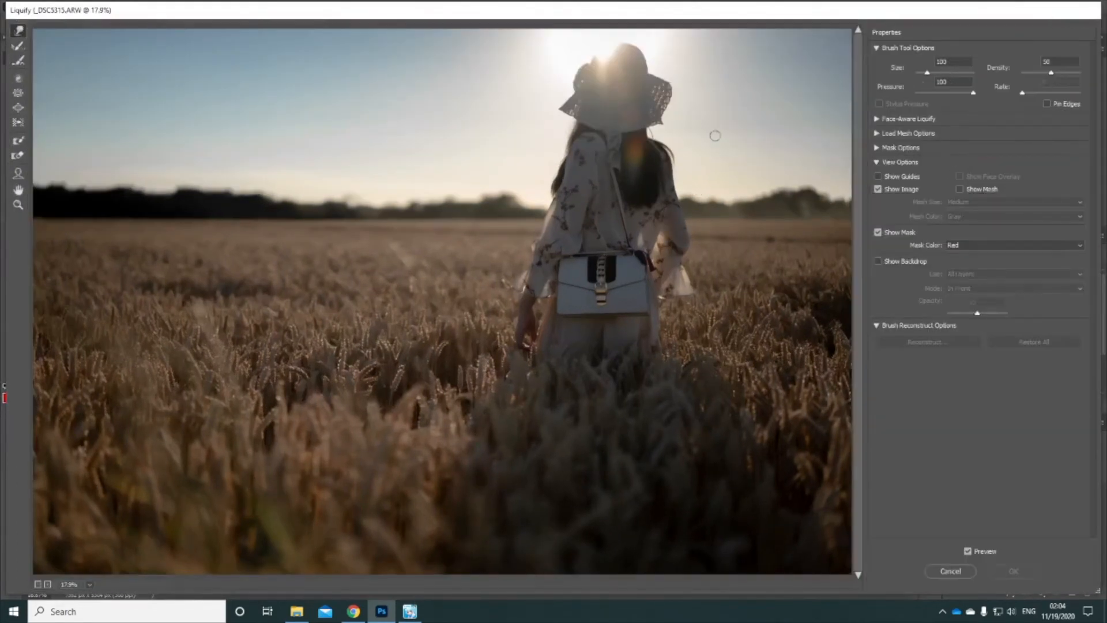
{"action": "left_click_drag", "start_coordinate": [655, 94], "coordinate": [674, 92]}
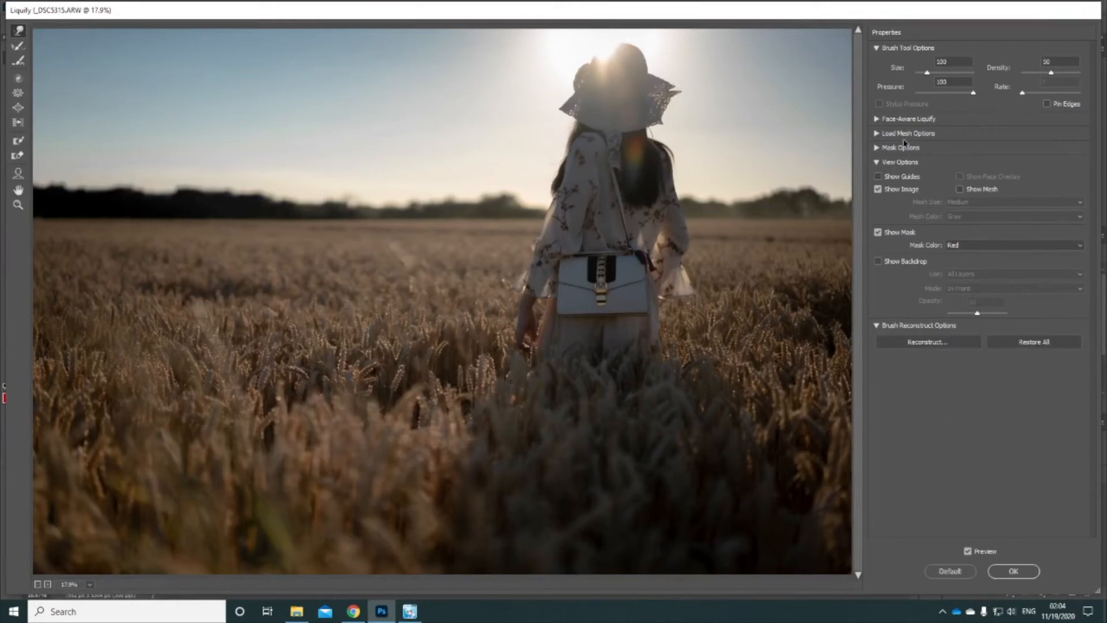
- Set the Liquify brush to size 1318, density 65 and pressure 37 while warping the area around the woman's hat
{"action": "left_click_drag", "start_coordinate": [927, 73], "coordinate": [943, 74]}
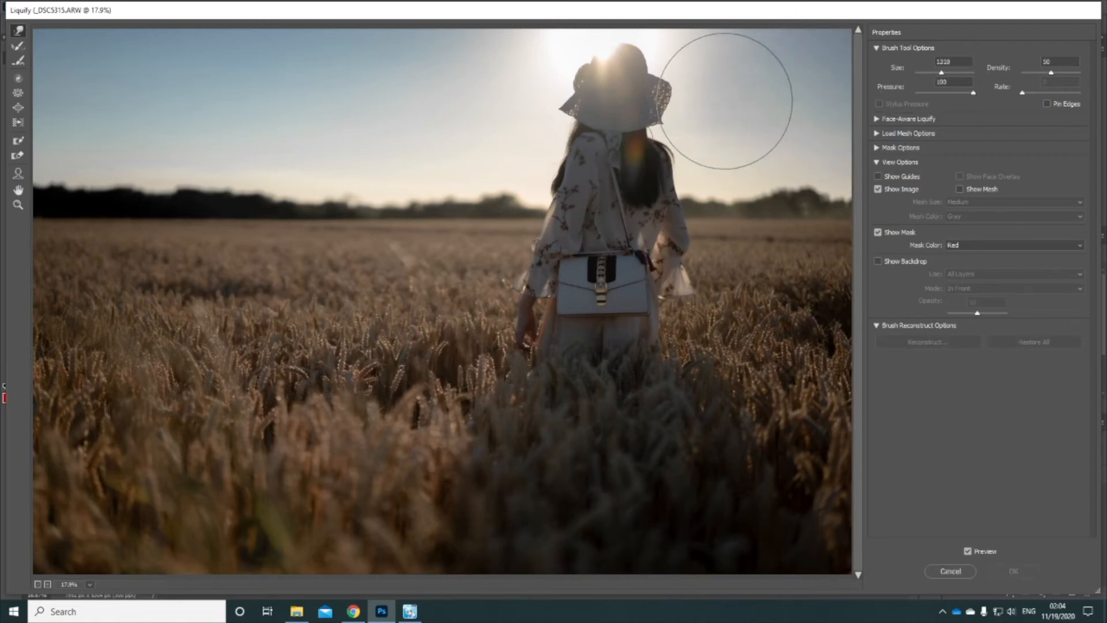
{"action": "left_click_drag", "start_coordinate": [726, 105], "coordinate": [760, 113]}
{"action": "left_click_drag", "start_coordinate": [1052, 73], "coordinate": [1056, 74]}
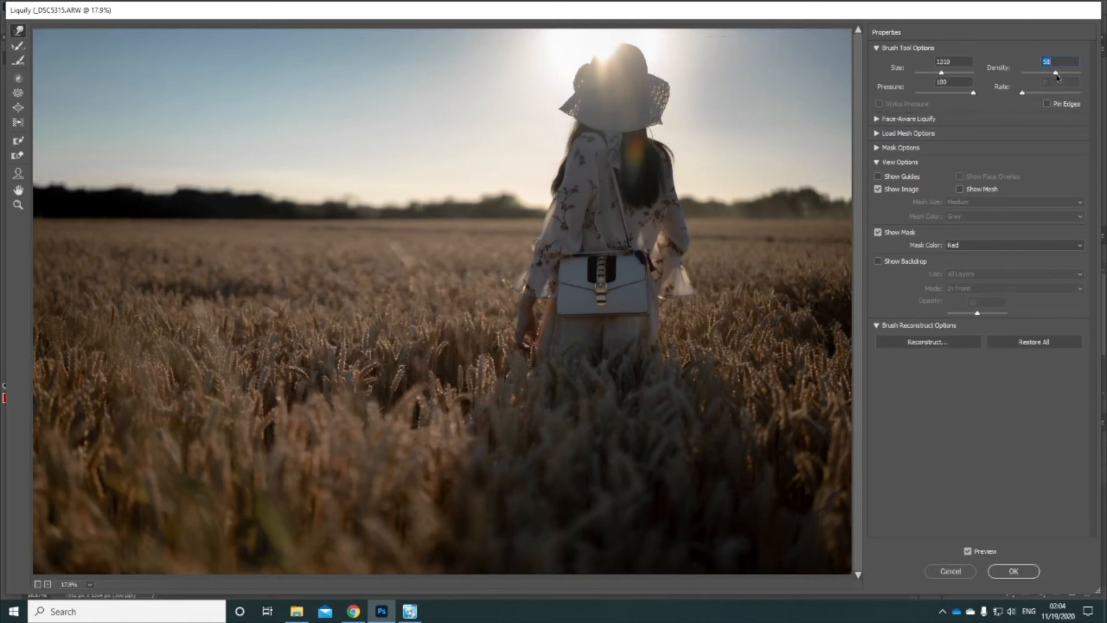
{"action": "left_click_drag", "start_coordinate": [735, 103], "coordinate": [718, 128]}
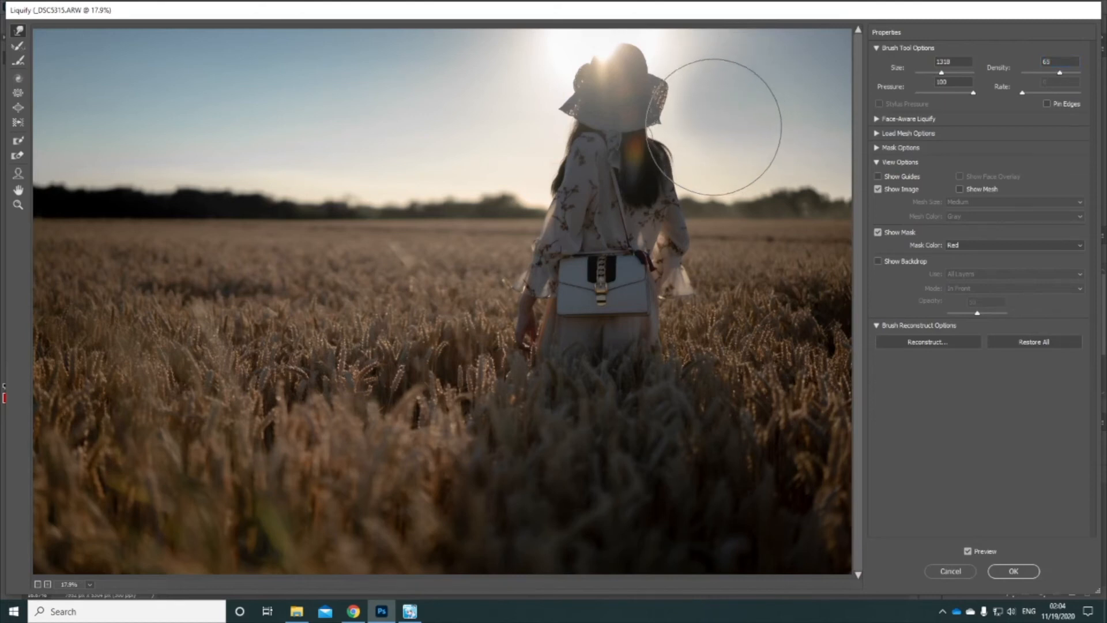
{"action": "left_click_drag", "start_coordinate": [969, 98], "coordinate": [948, 96]}
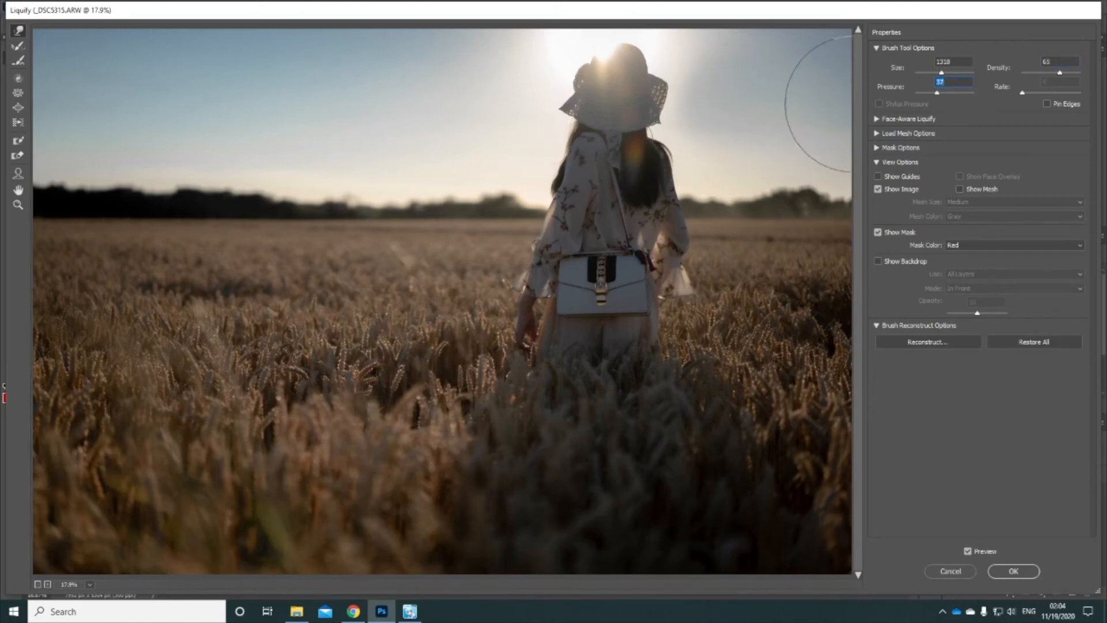
{"action": "mouse_move", "coordinate": [688, 109]}
{"action": "left_mouse_down"}
{"action": "mouse_move", "coordinate": [726, 109]}
{"action": "mouse_move", "coordinate": [714, 116]}
{"action": "left_mouse_up"}
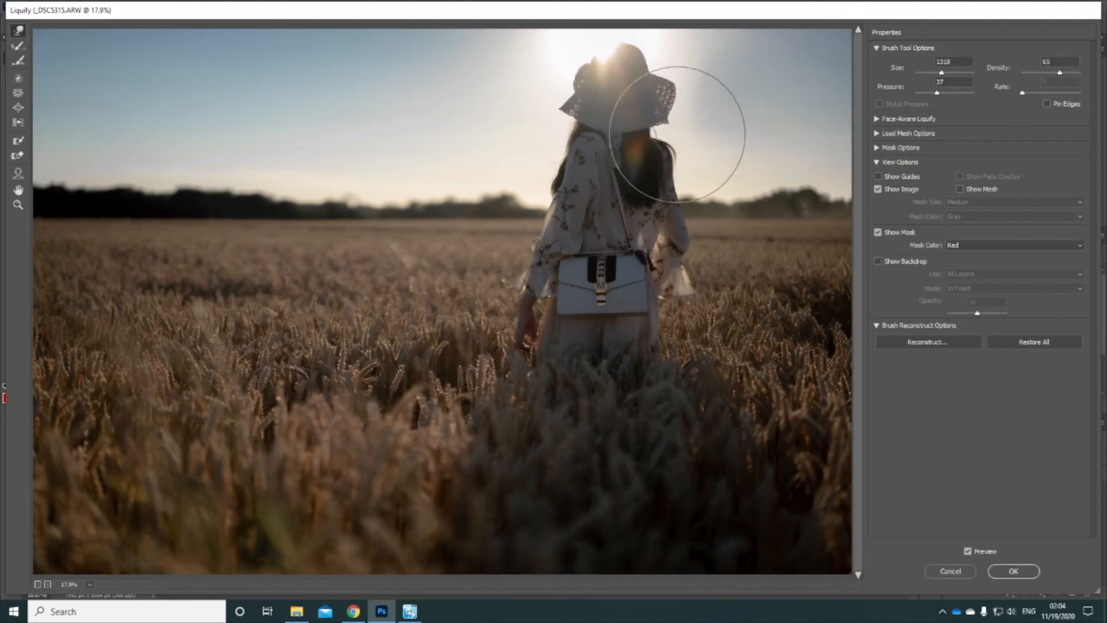
- Examine the Face-Aware Liquify settings for eyes, nose, mouth and face shape, and the view options below them
{"action": "left_click", "coordinate": [878, 119]}
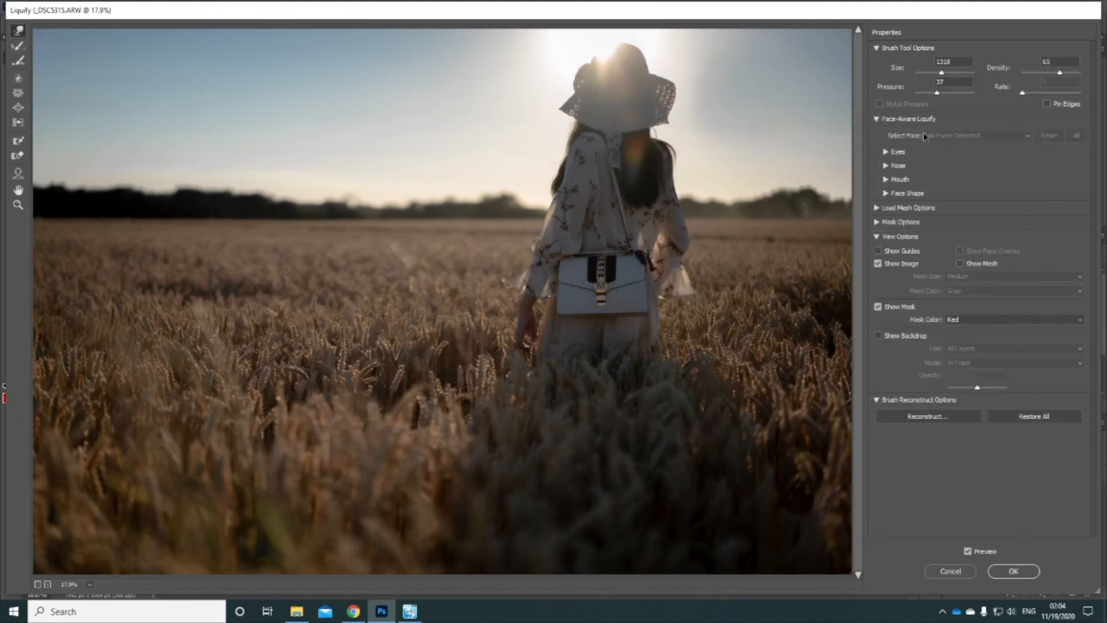
{"action": "left_click", "coordinate": [887, 152]}
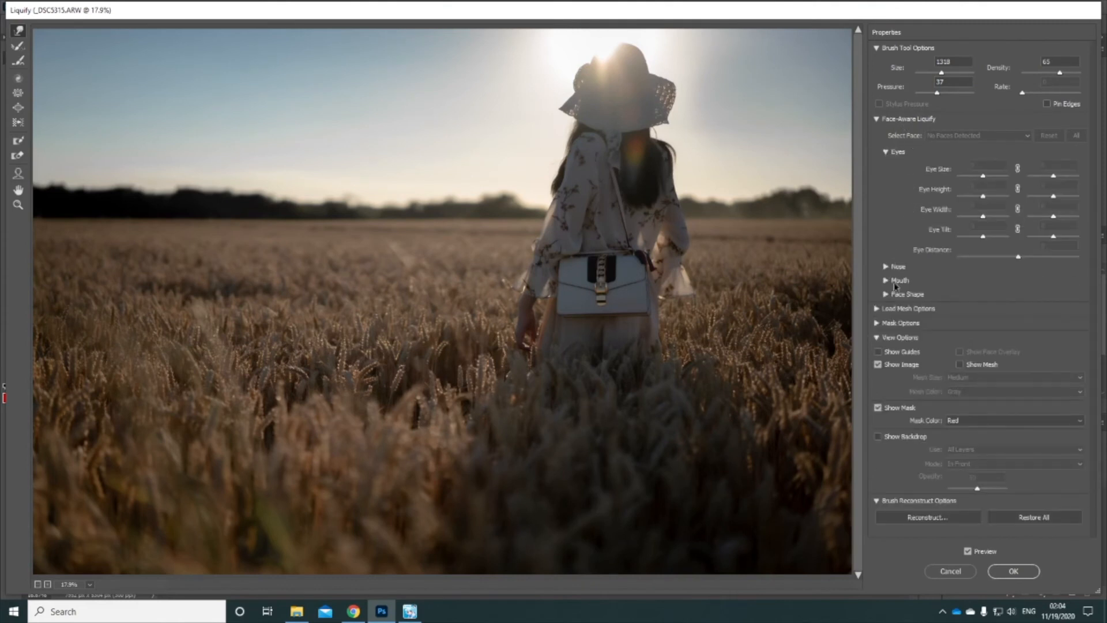
{"action": "left_click", "coordinate": [886, 267]}
{"action": "left_click", "coordinate": [889, 321]}
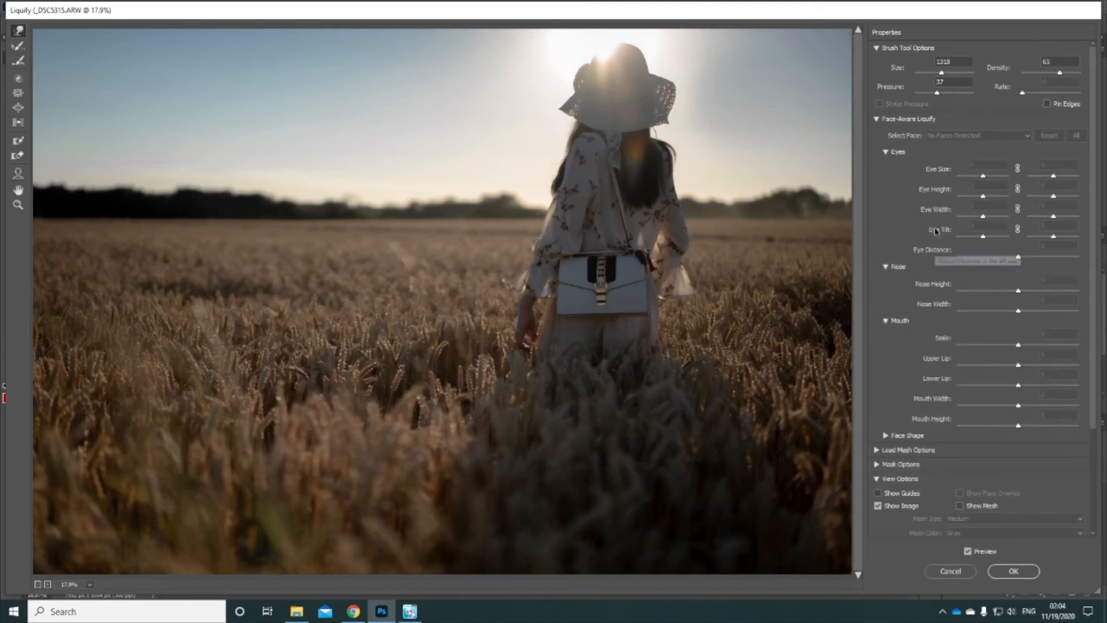
{"action": "left_click", "coordinate": [887, 436]}
{"action": "scroll", "coordinate": [897, 422], "scroll_direction": "down", "scroll_amount": 1}
{"action": "scroll", "coordinate": [917, 398], "scroll_direction": "up", "scroll_amount": 1}
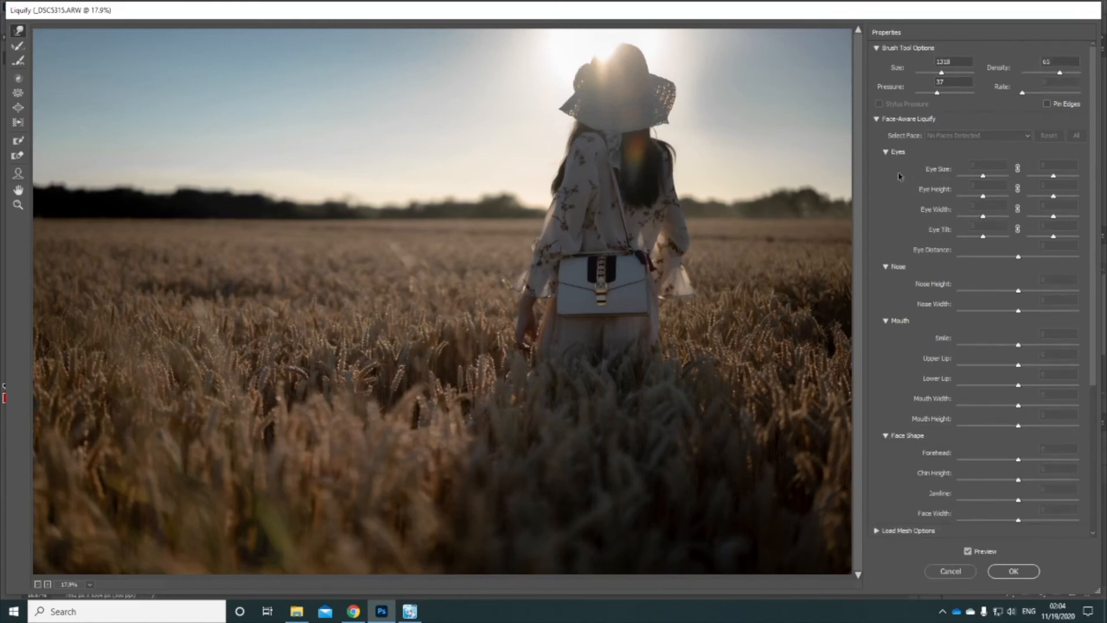
{"action": "scroll", "coordinate": [960, 259], "scroll_direction": "down", "scroll_amount": 1}
{"action": "scroll", "coordinate": [962, 264], "scroll_direction": "up", "scroll_amount": 1}
{"action": "scroll", "coordinate": [945, 289], "scroll_direction": "down", "scroll_amount": 1}
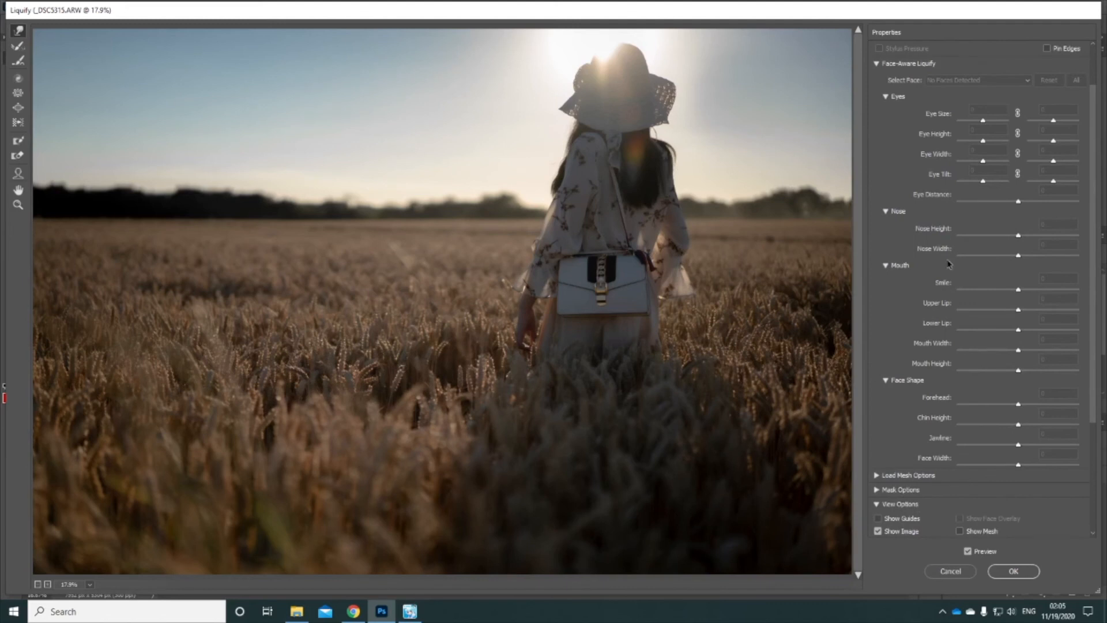
{"action": "scroll", "coordinate": [949, 264], "scroll_direction": "down", "scroll_amount": 1}
{"action": "scroll", "coordinate": [948, 264], "scroll_direction": "down", "scroll_amount": 1}
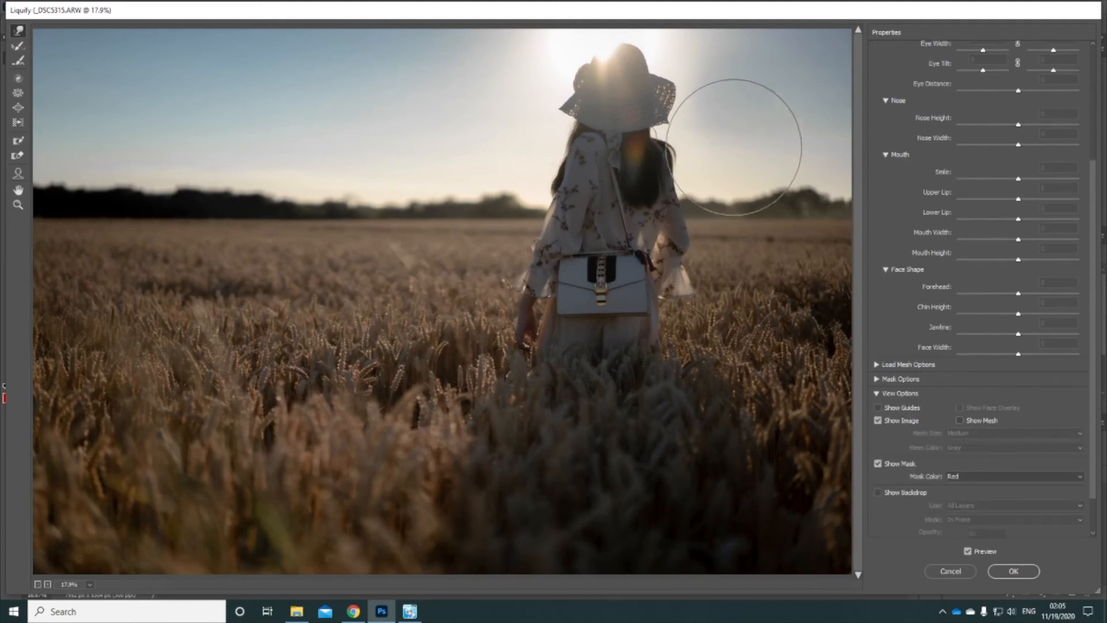
- Apply the Liquify warp to the photo layer
{"action": "scroll", "coordinate": [984, 530], "scroll_direction": "up", "scroll_amount": 3}
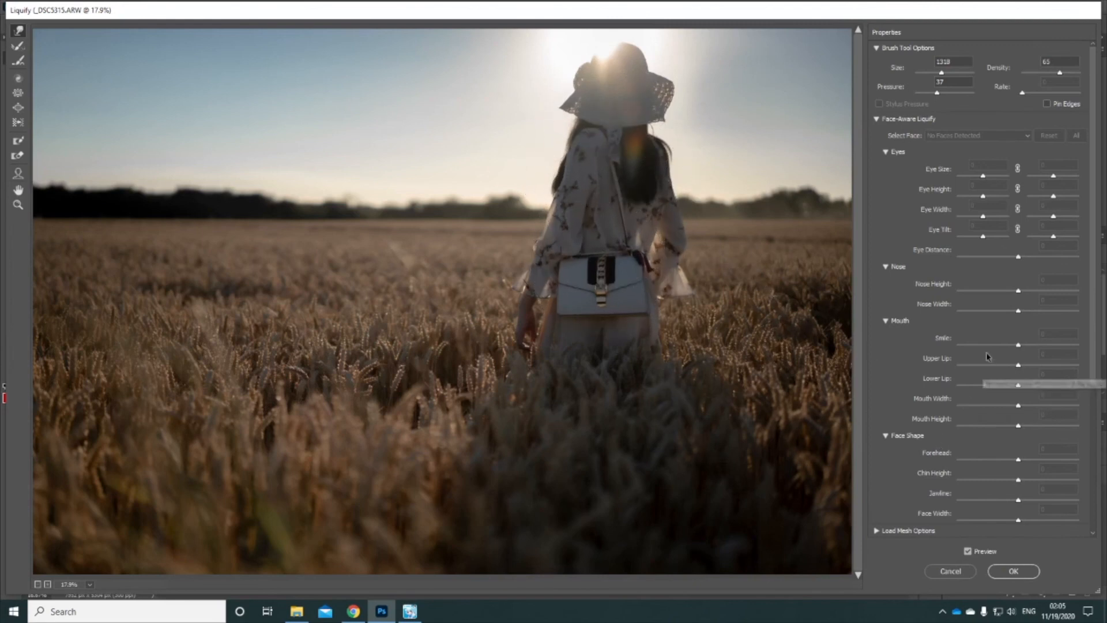
{"action": "scroll", "coordinate": [998, 383], "scroll_direction": "down", "scroll_amount": 3}
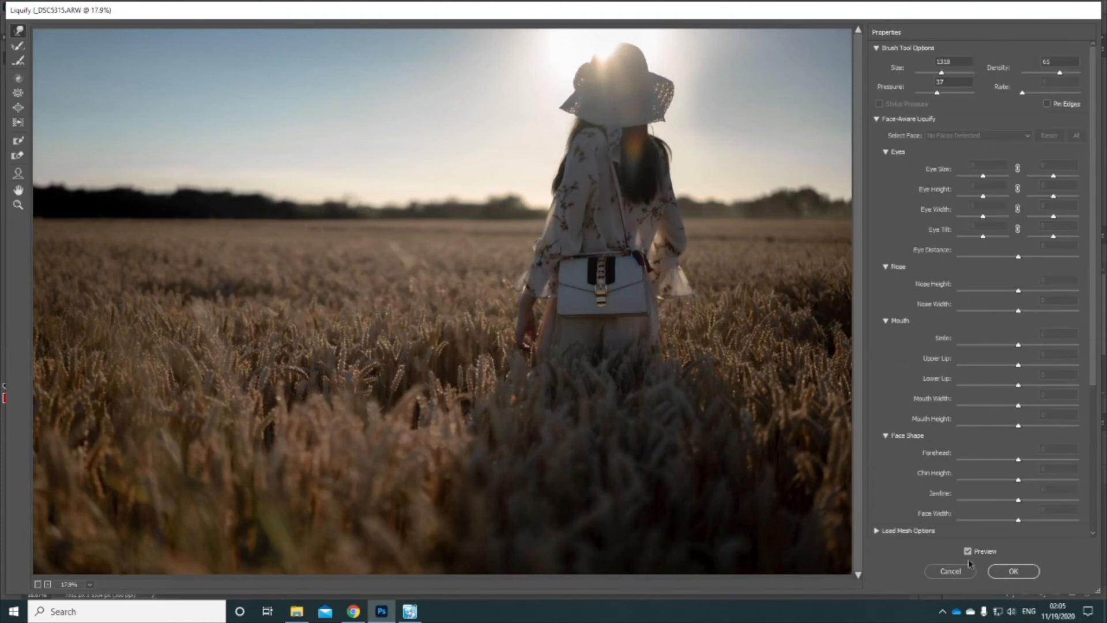
{"action": "left_click", "coordinate": [1010, 575]}
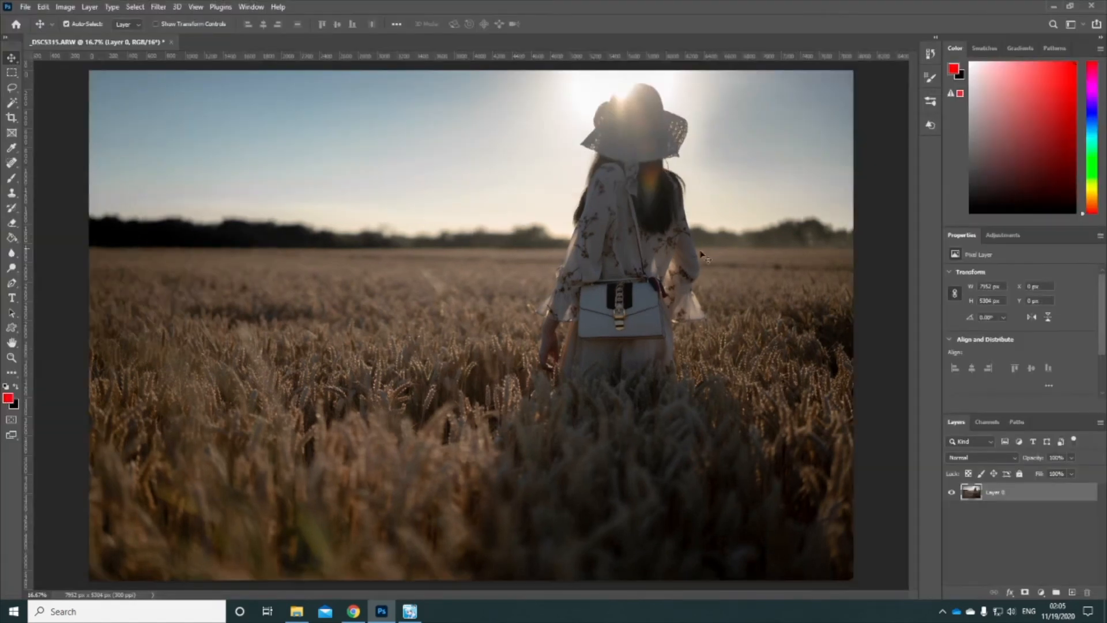